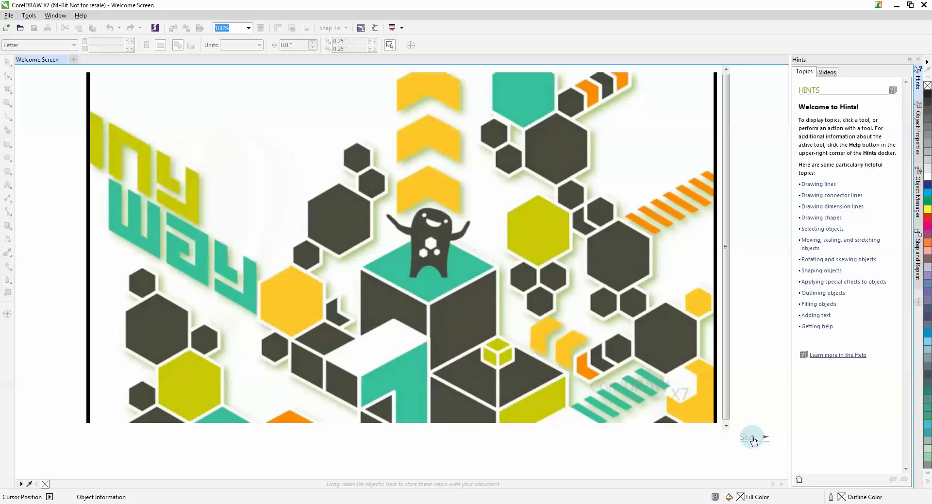
- Skip the intro video and close the Welcome Screen tab
left_click(753, 440)
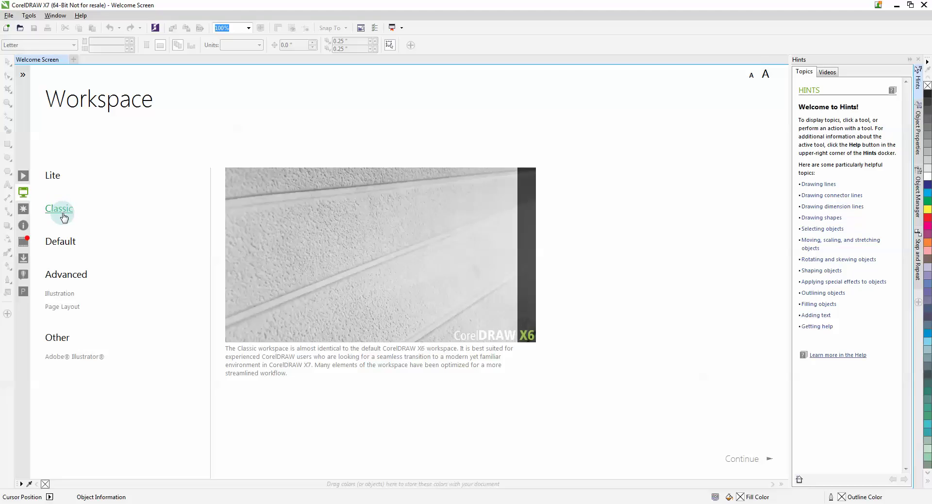
left_click(64, 60)
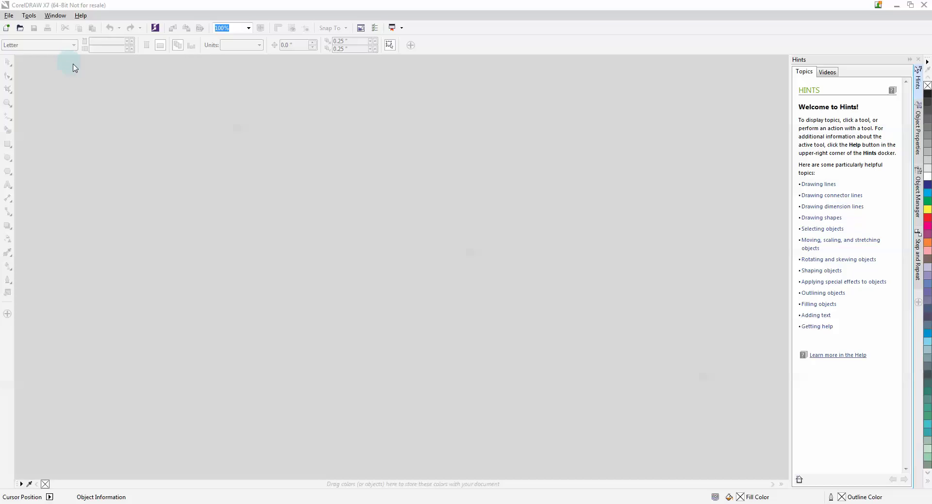
left_click(81, 17)
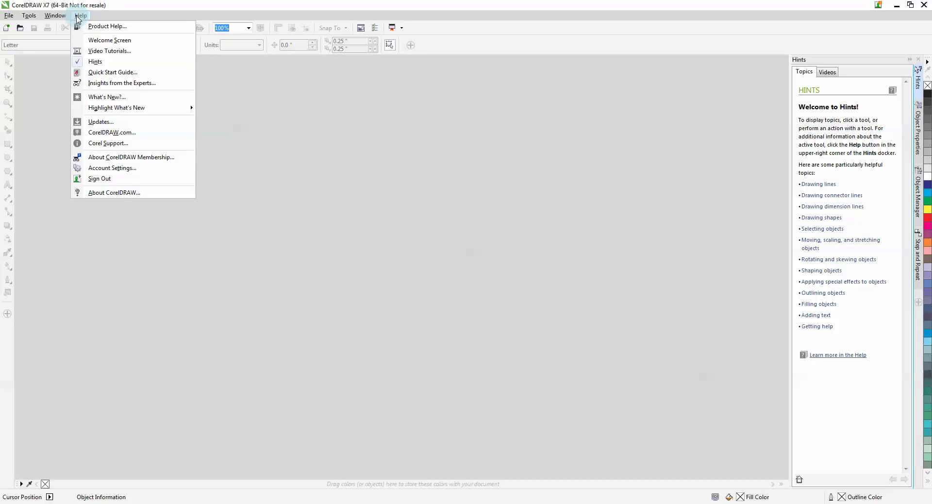
left_click(106, 123)
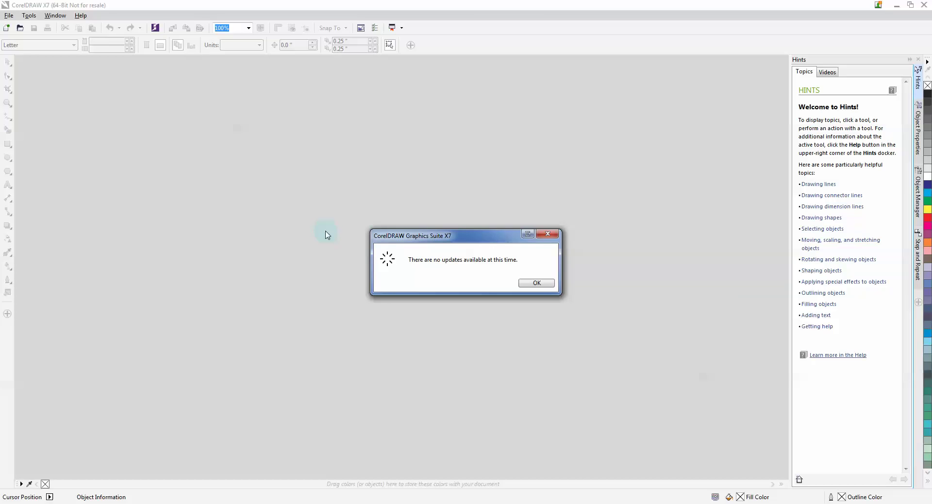
left_click(546, 283)
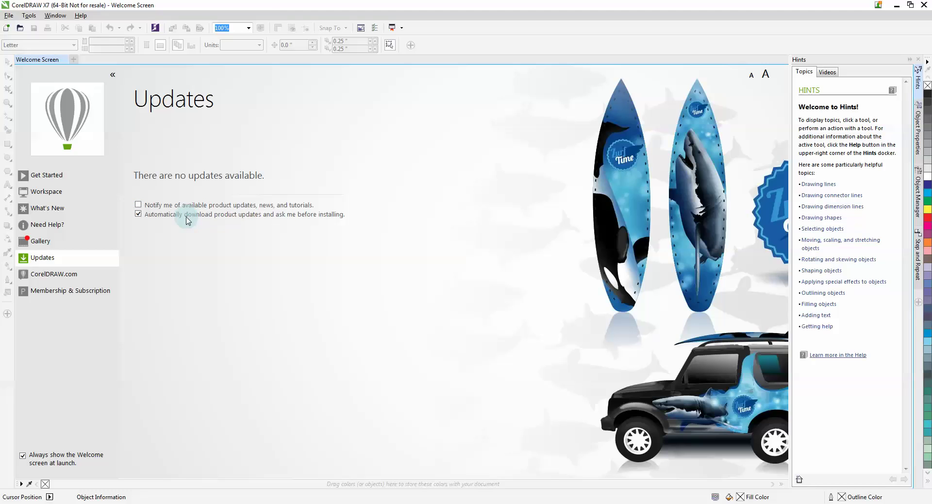
left_click(64, 60)
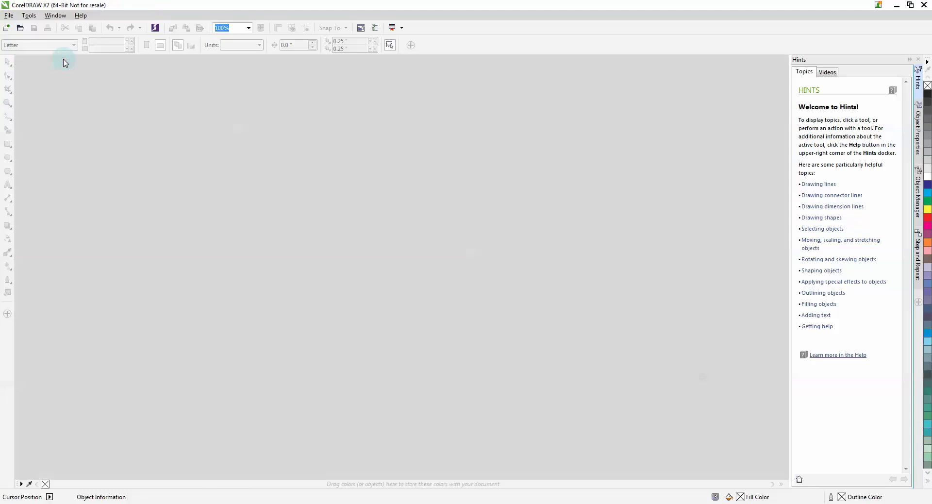
- Create a 24 × 35.5 inch document, suppress the new-document dialog, and close the Hints docker
left_click(7, 30)
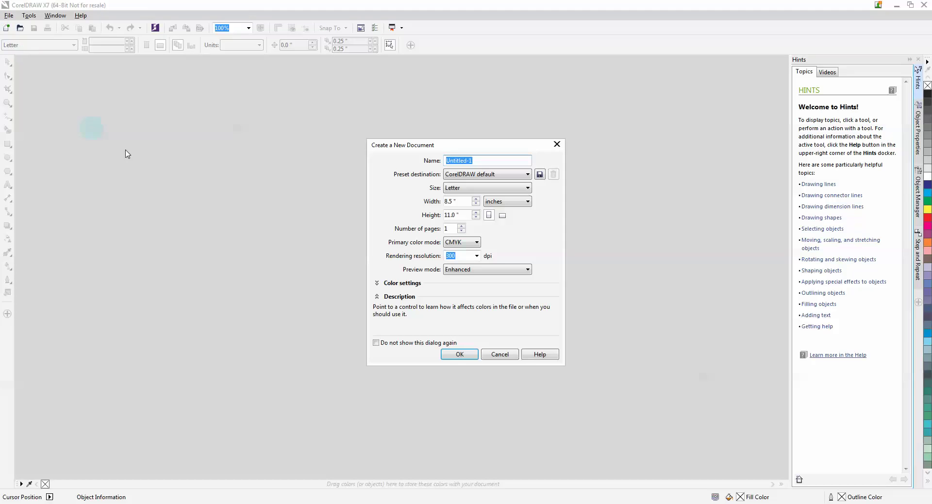
left_click_drag(462, 203, 436, 200)
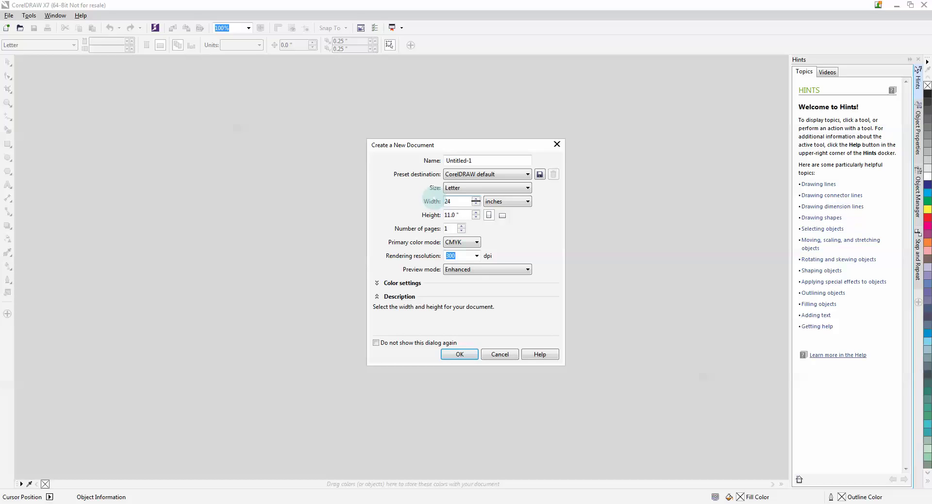
left_click_drag(467, 215, 417, 221)
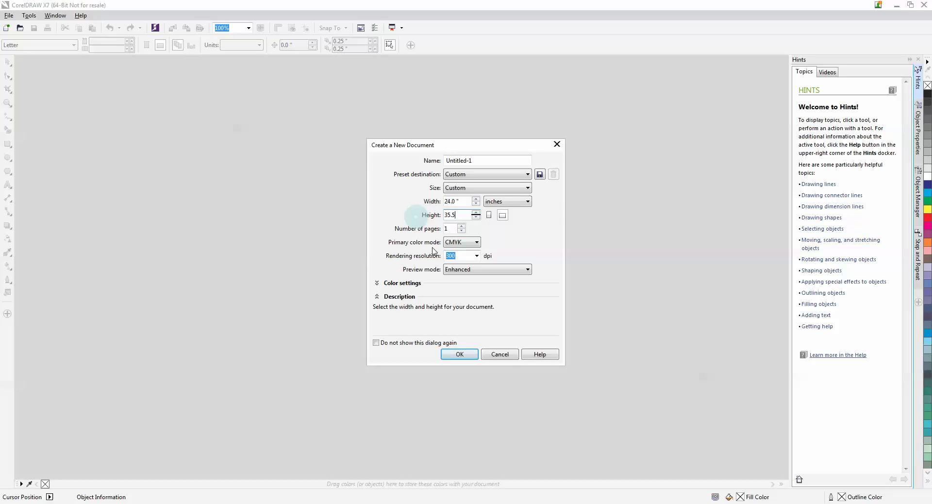
left_click(376, 342)
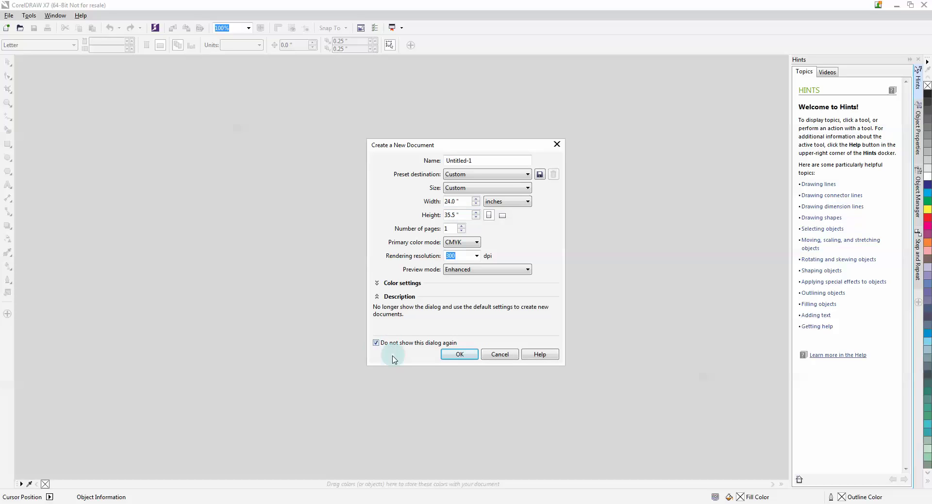
left_click(378, 283)
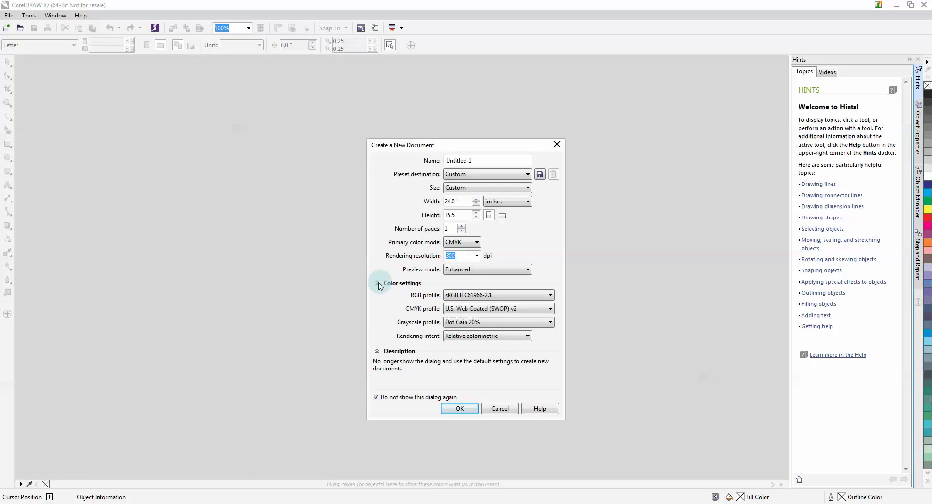
left_click(377, 284)
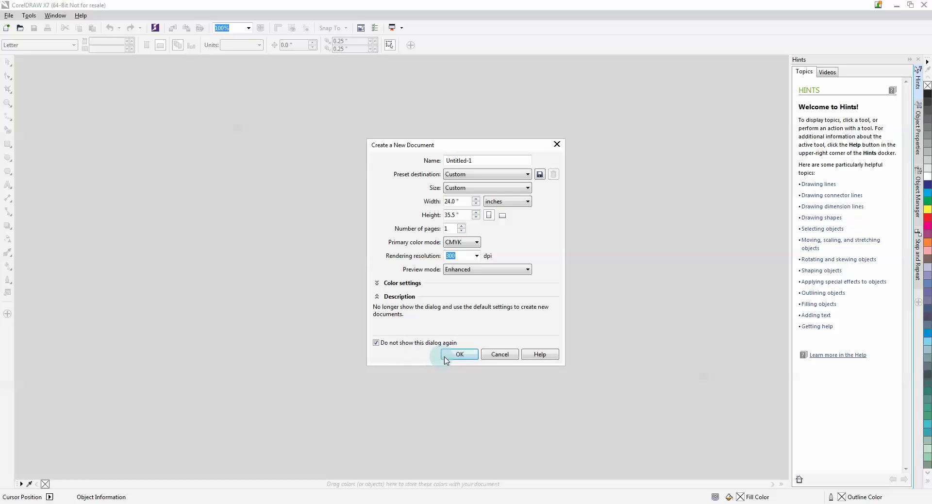
left_click(457, 355)
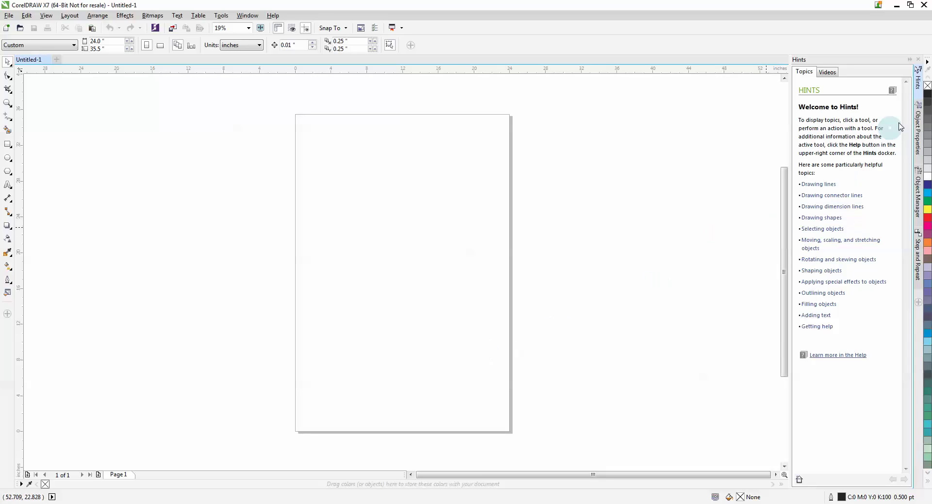
left_click(918, 96)
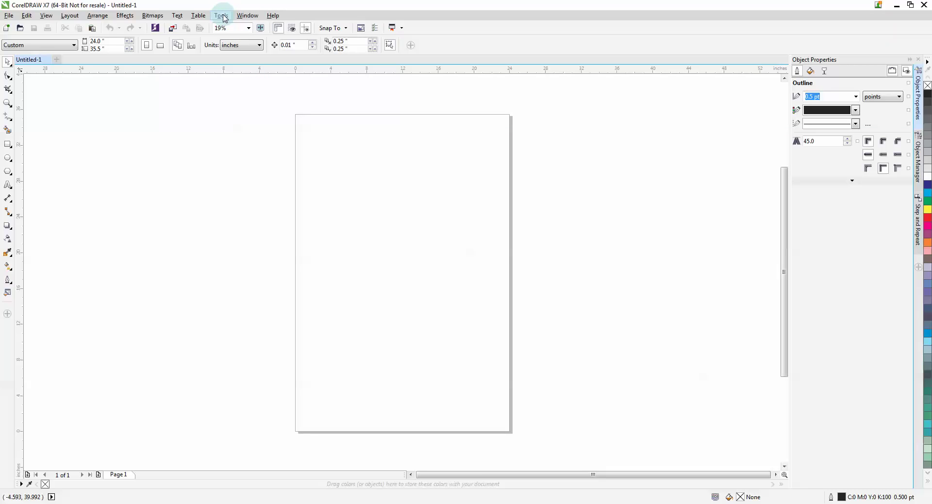
- In Options > Save, turn off original-file backup, the previous-version prompt, and font embedding
left_click(222, 17)
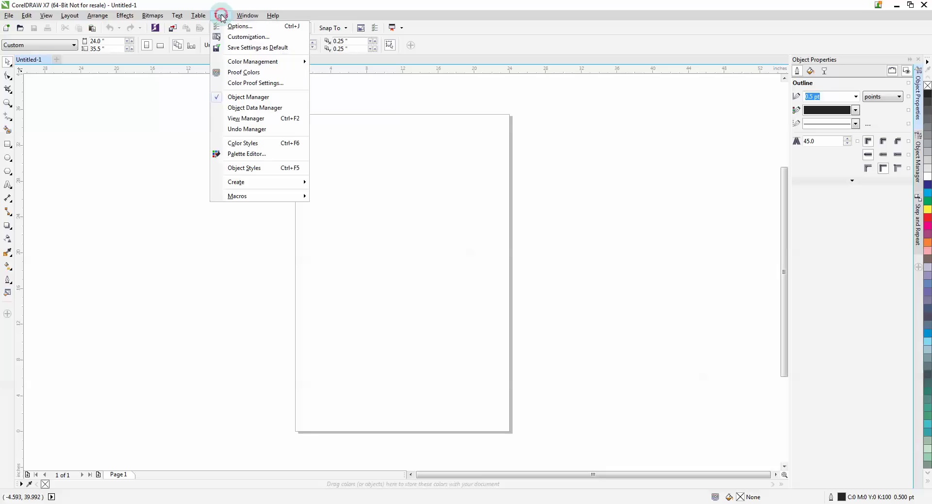
left_click(238, 39)
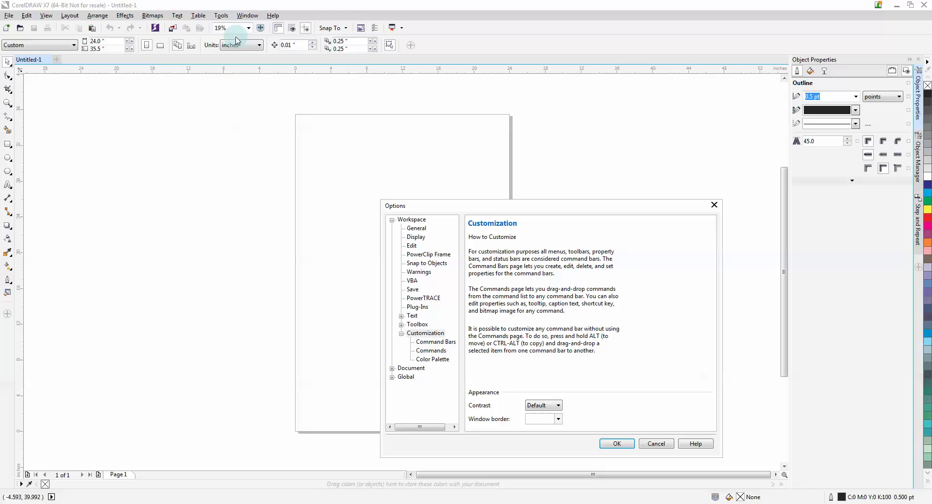
left_click(412, 291)
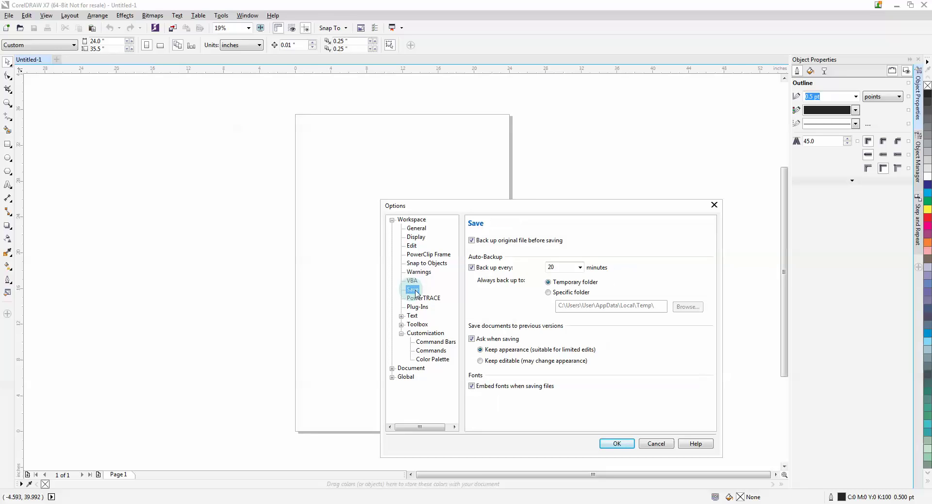
left_click(486, 242)
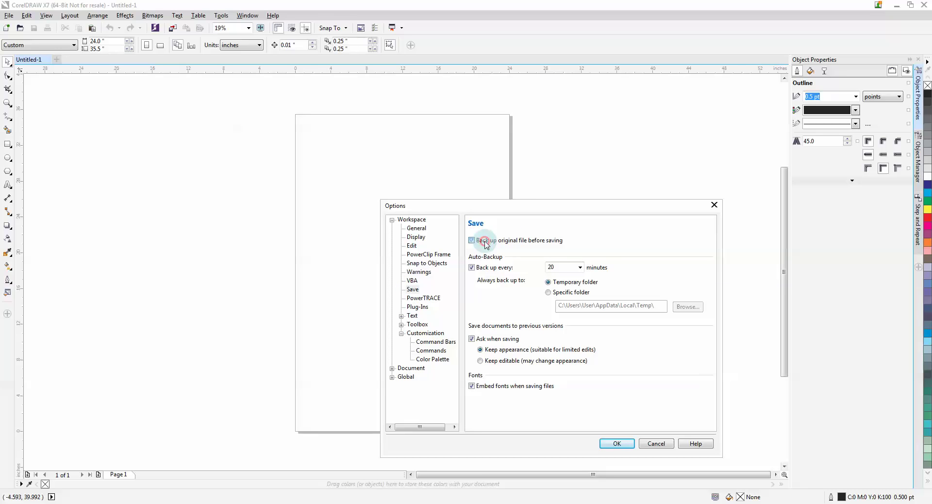
left_click(499, 340)
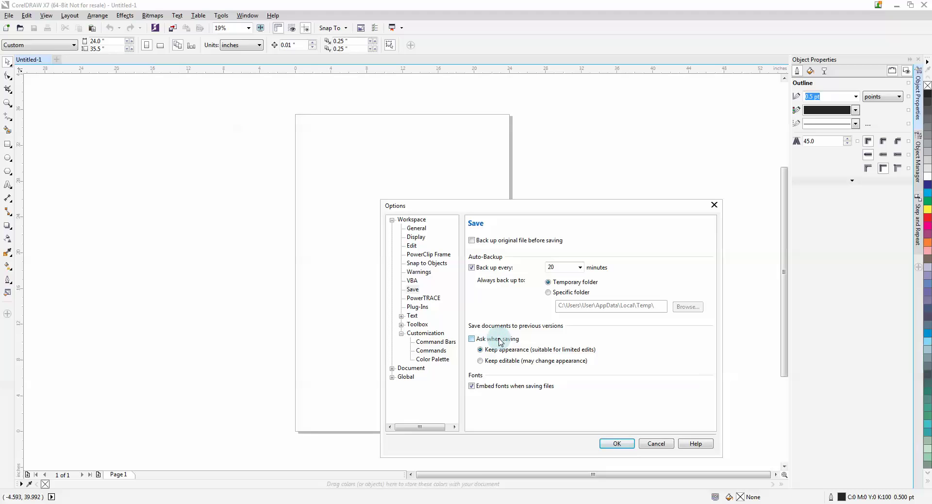
left_click(495, 387)
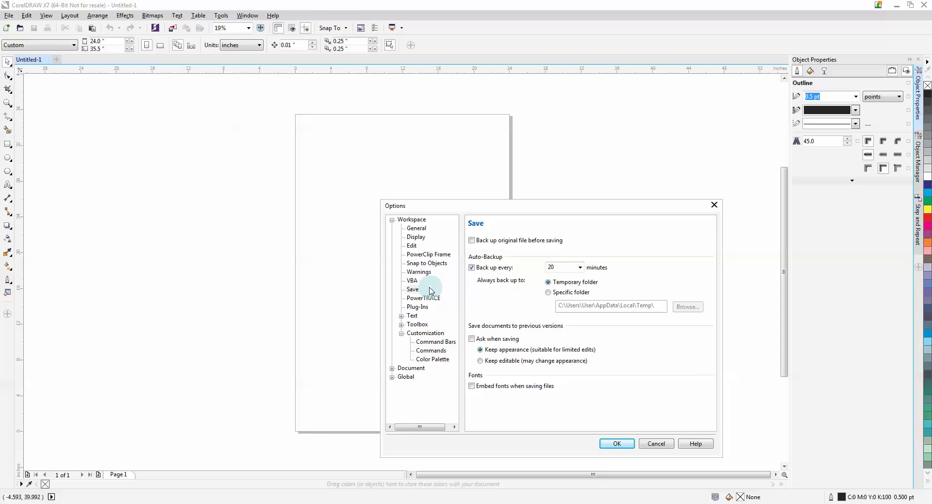
- Under Text > Fonts, choose not to use the Font Navigator Catalog
left_click(401, 315)
left_click(423, 333)
left_click(477, 363)
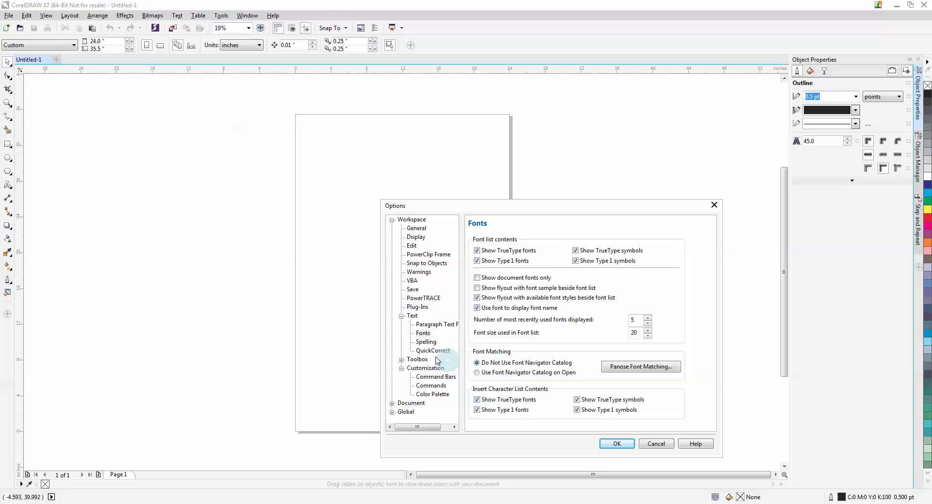
- In Printing > Driver Compatibility, let EFI Unidriver match document page sizes and confirm Options
left_click(392, 412)
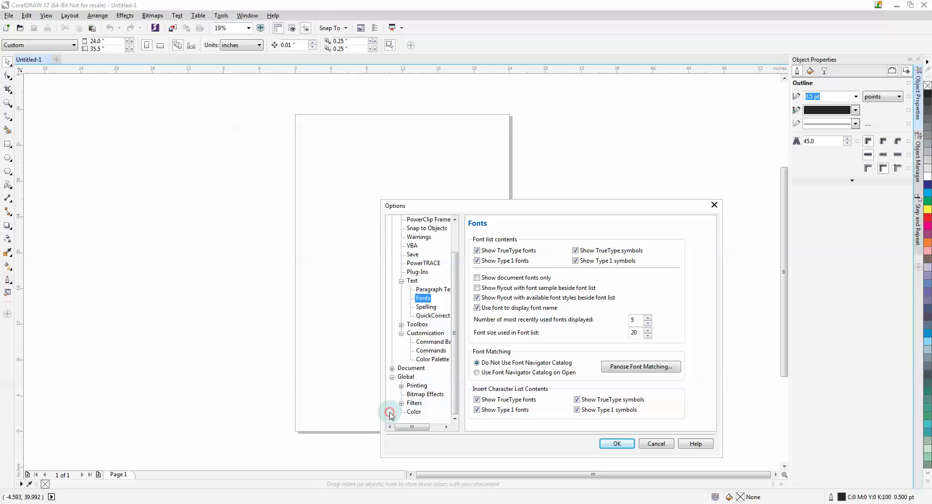
left_click(401, 387)
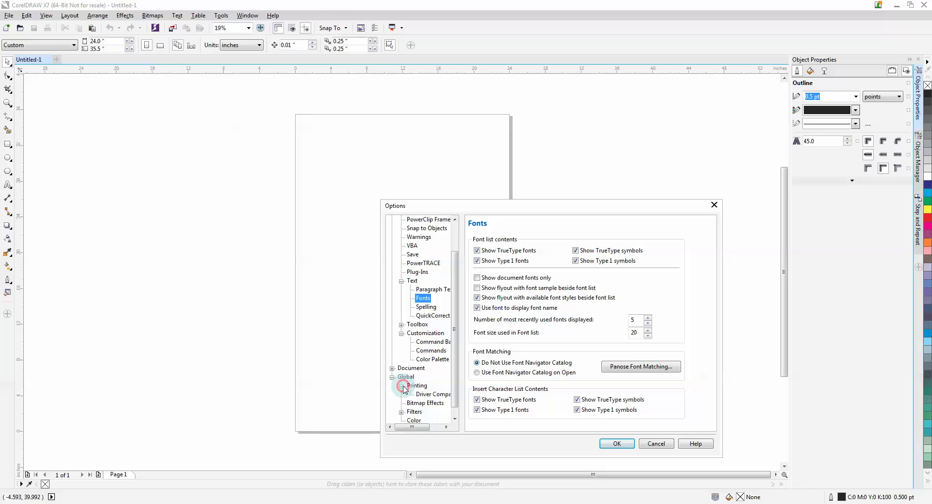
left_click(433, 394)
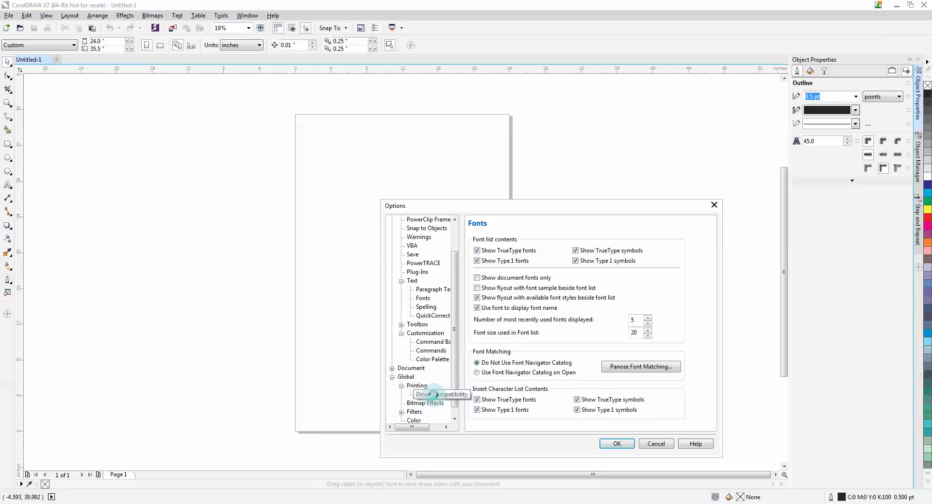
left_click(591, 239)
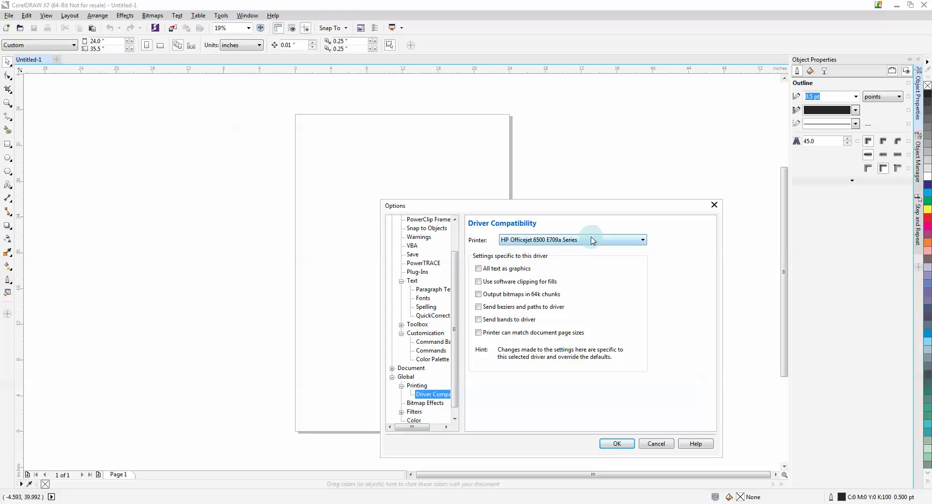
left_click(528, 258)
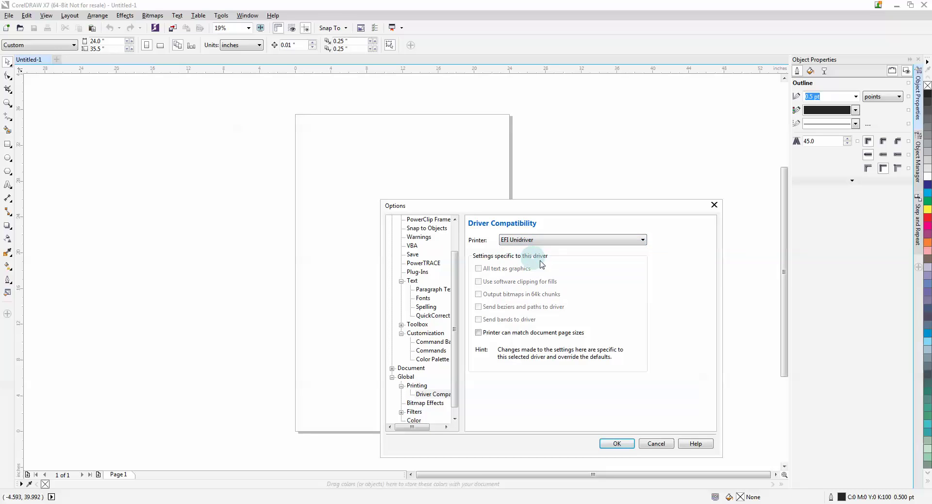
left_click(478, 335)
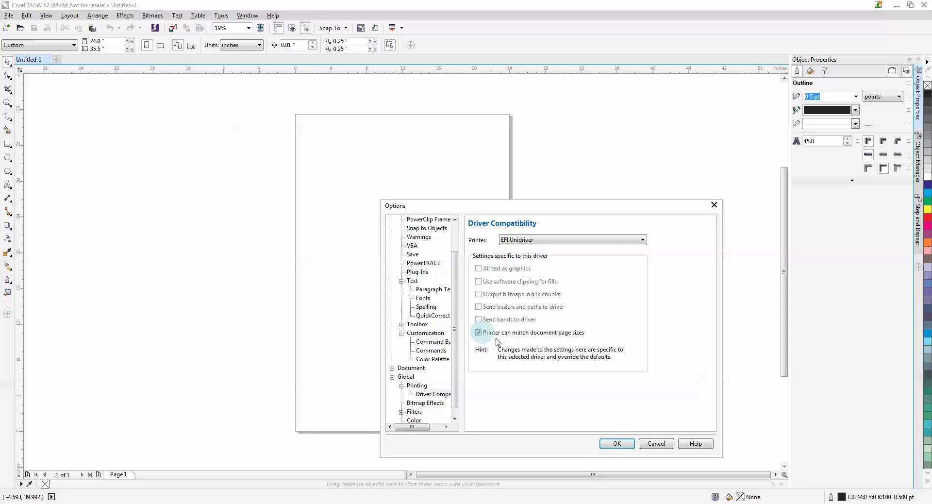
left_click(616, 444)
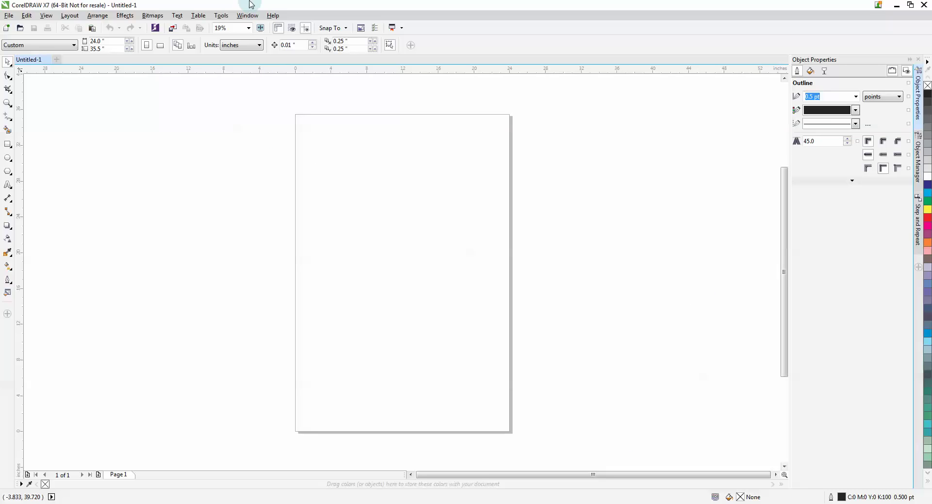
- Load the ab_palette.xml colour palette and draw a tall rectangle on the upper page
left_click(247, 16)
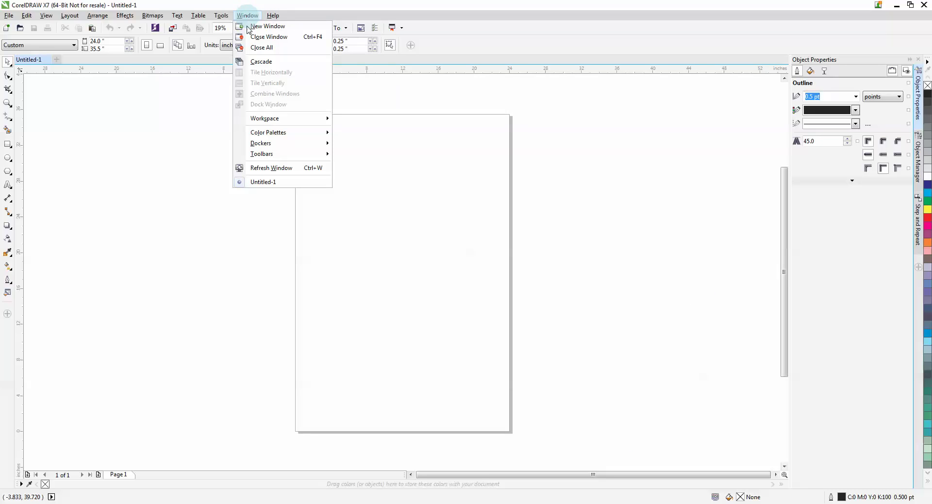
mouse_move(258, 121)
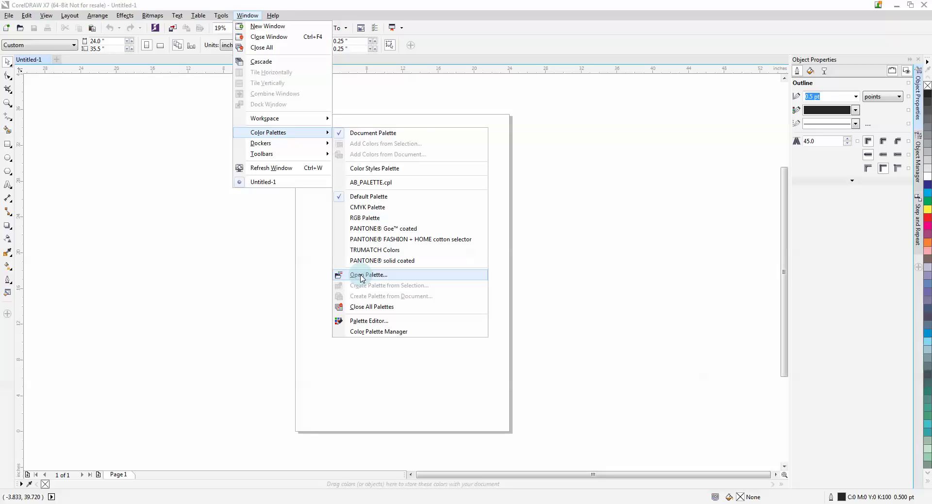
left_click(360, 274)
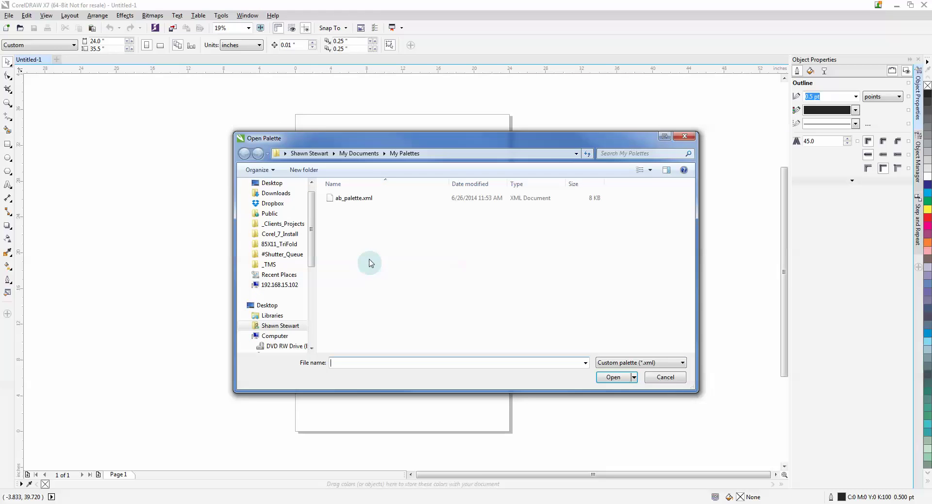
double_click(353, 197)
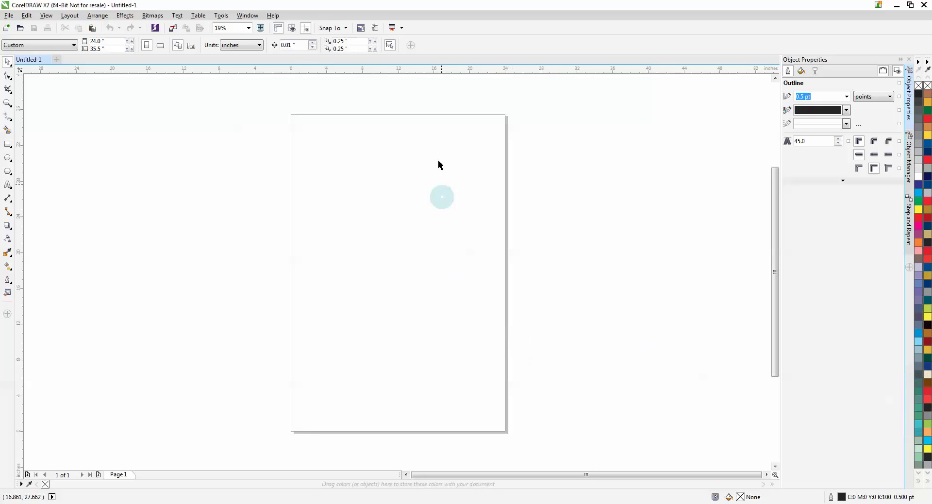
left_click(8, 144)
left_click_drag(321, 151, 420, 315)
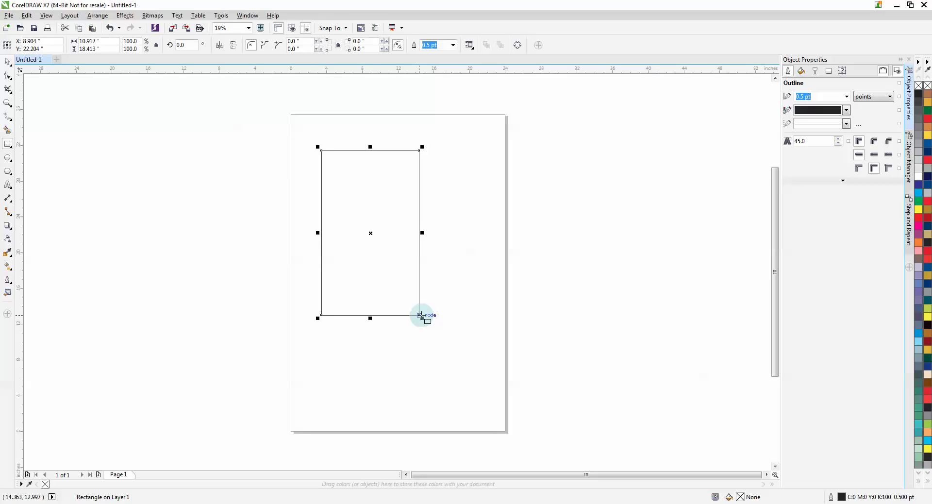
- Print to EFI Unidriver with preview shown and Page set to Match orientation and size (Custom, Portrait)
left_click(49, 29)
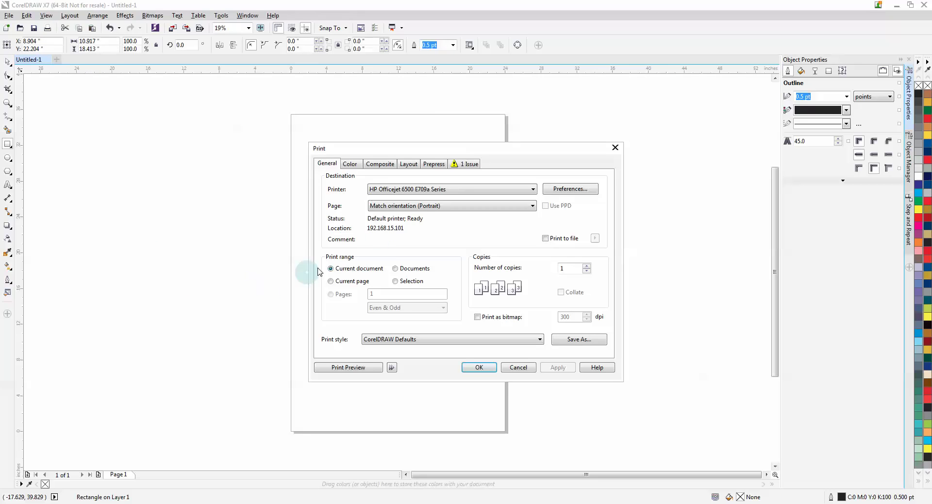
left_click(432, 189)
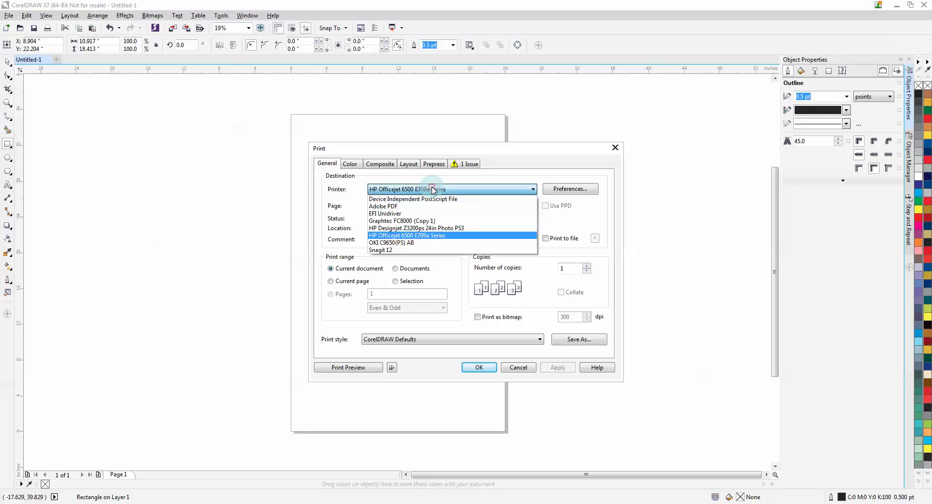
left_click(404, 215)
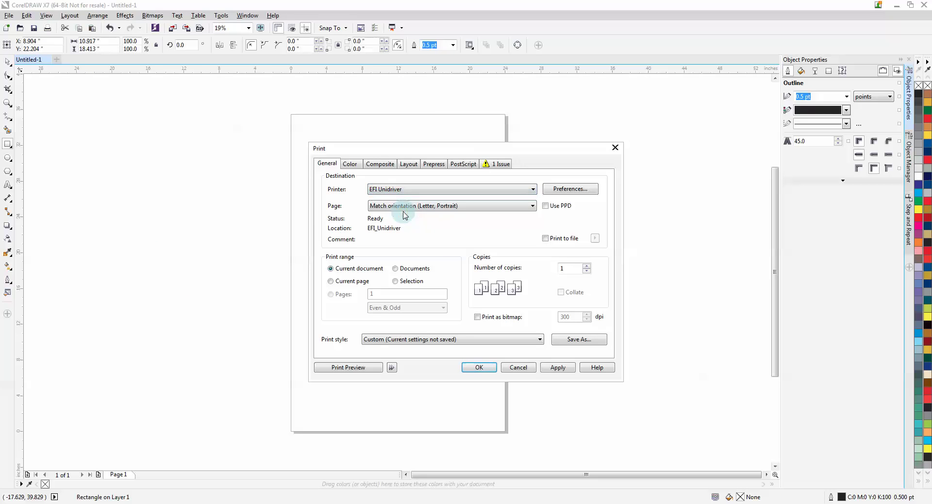
left_click(391, 368)
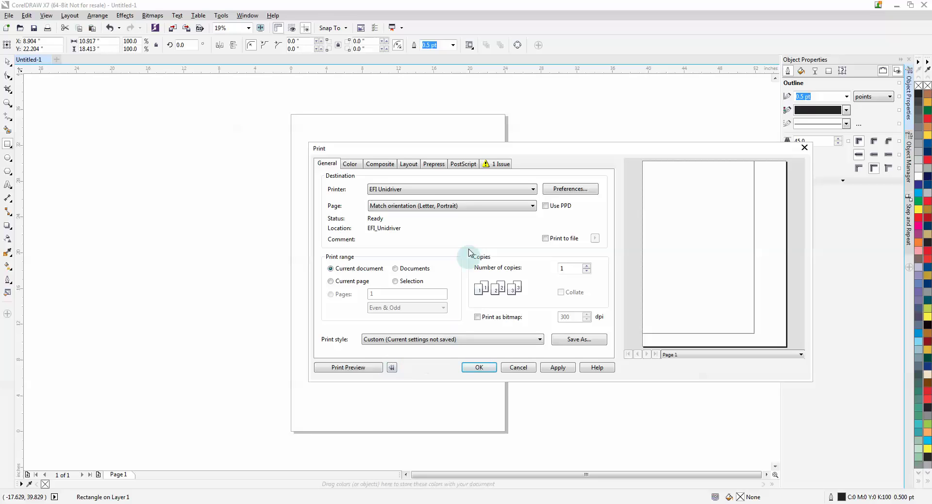
left_click(453, 206)
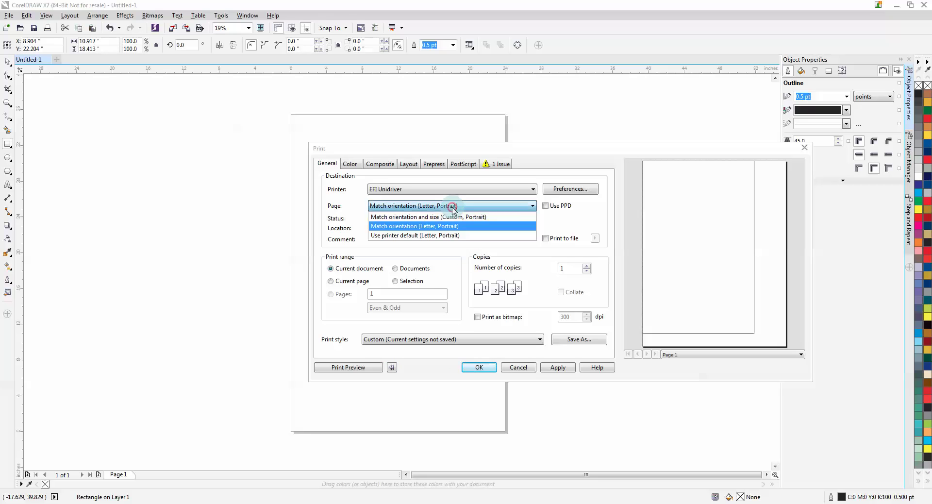
left_click(522, 220)
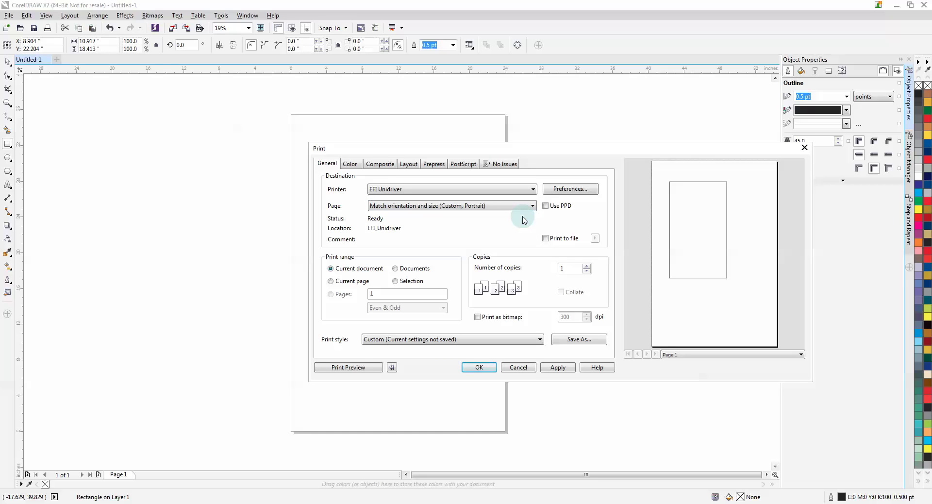
- Enable Use PPD and load EFIUnidrv.PPD from Program Files (x86)\EFI\EFI Unidriver\x86\i386x64
left_click(546, 206)
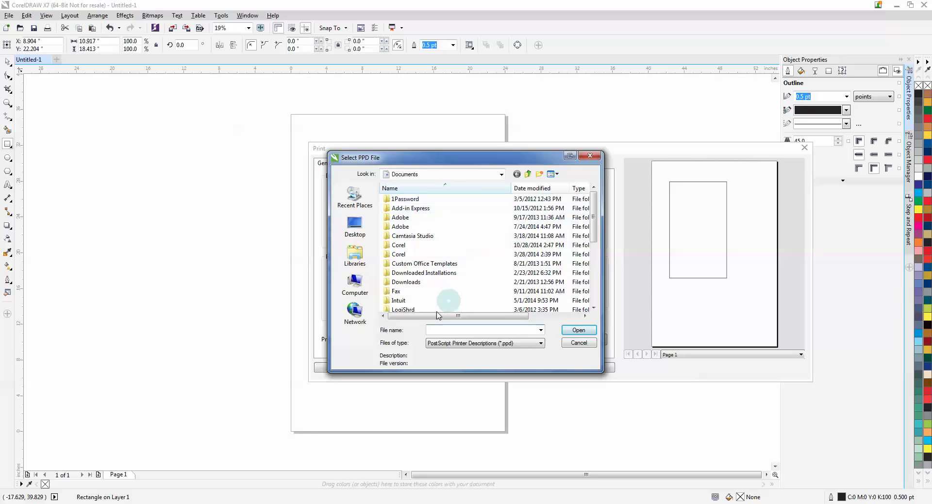
left_click(502, 176)
left_click(423, 248)
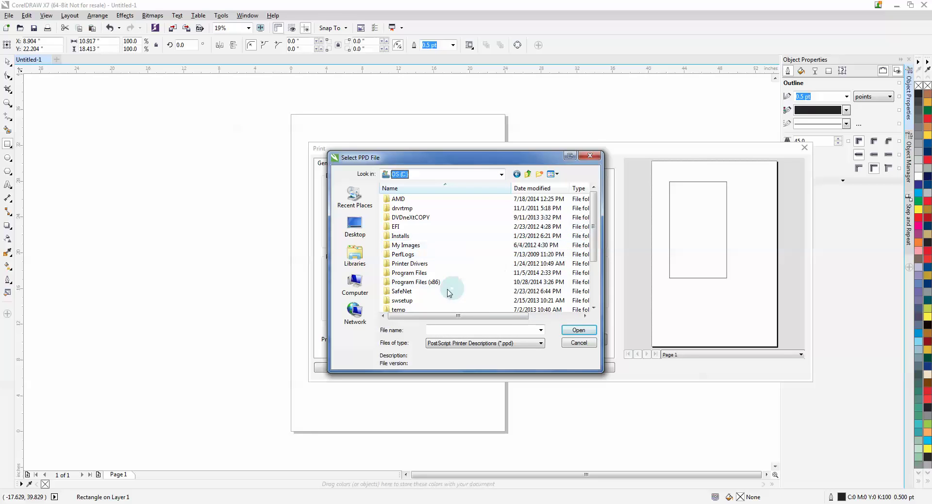
double_click(434, 283)
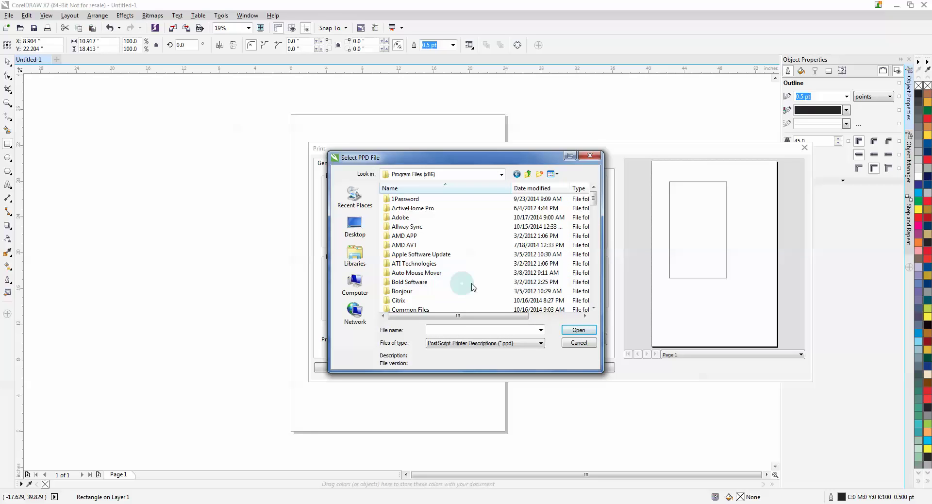
scroll(548, 274, "down", 1)
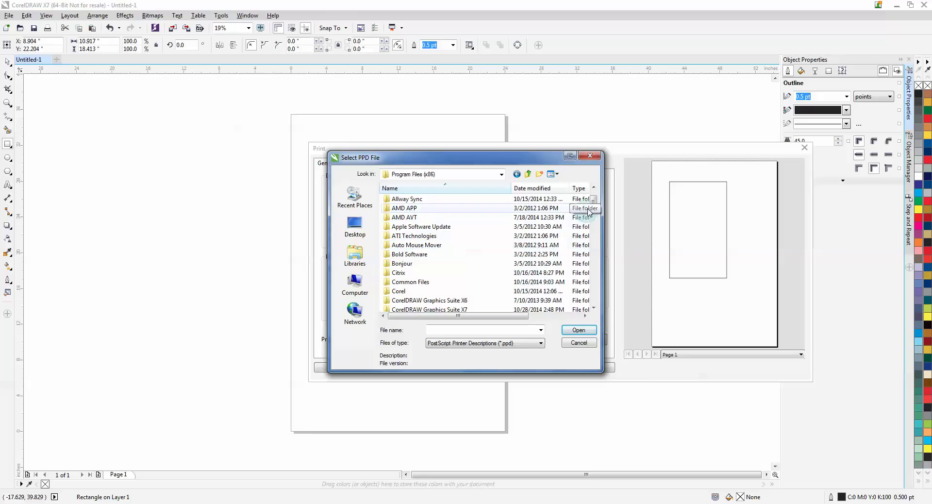
left_click_drag(593, 208, 594, 218)
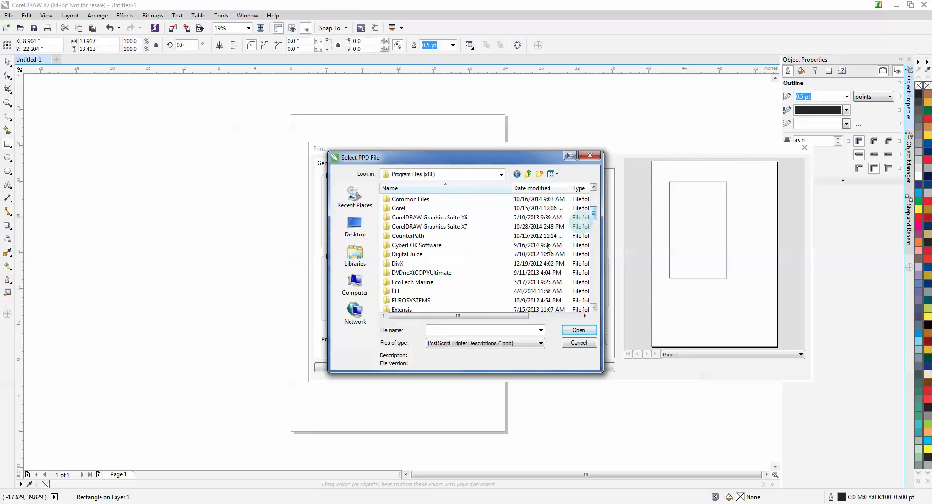
double_click(396, 291)
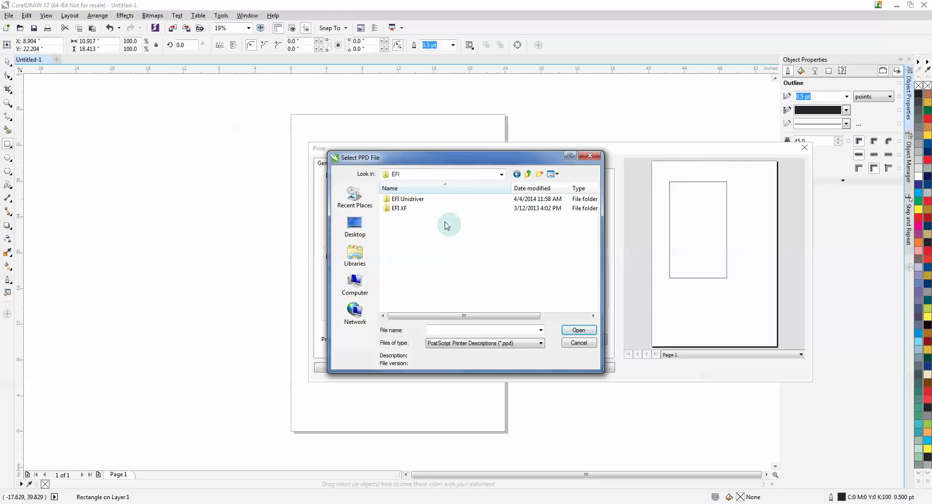
double_click(412, 200)
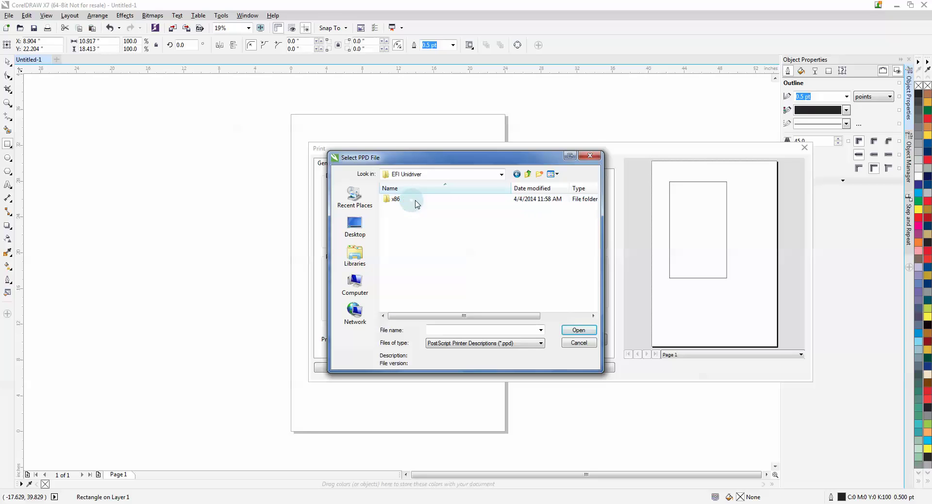
double_click(427, 199)
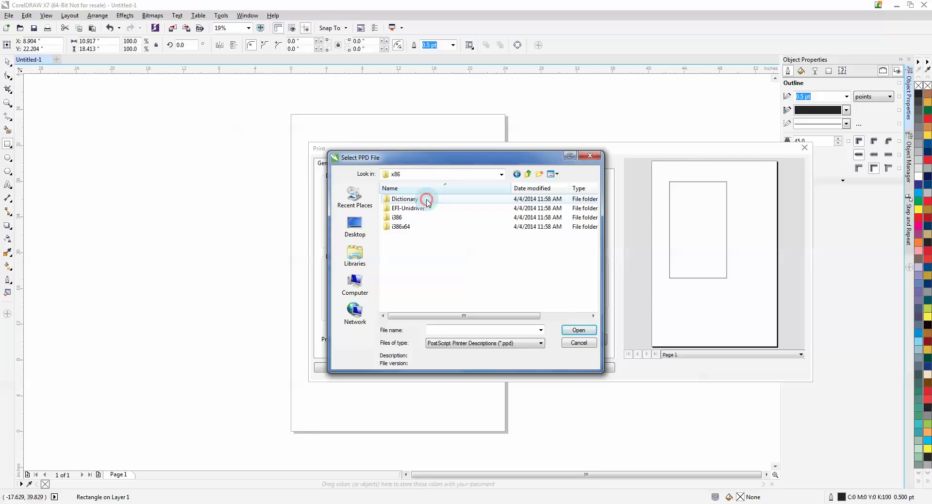
double_click(419, 227)
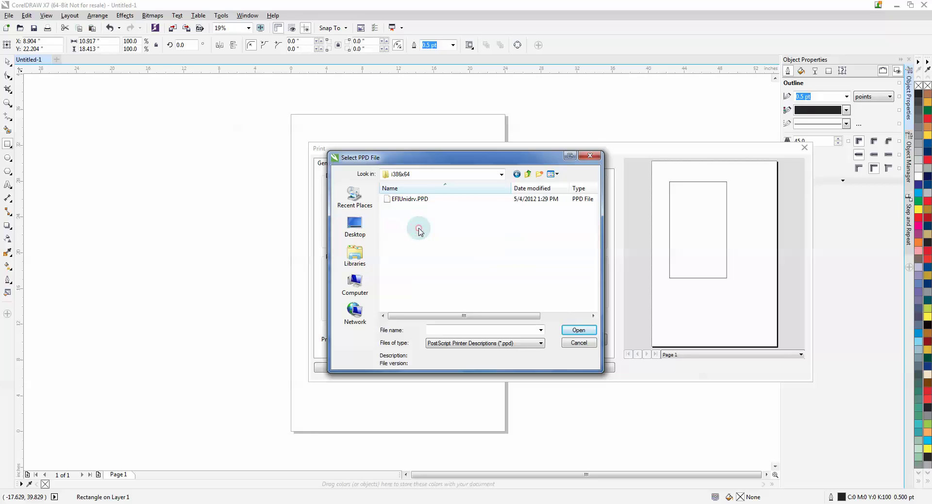
left_click(413, 200)
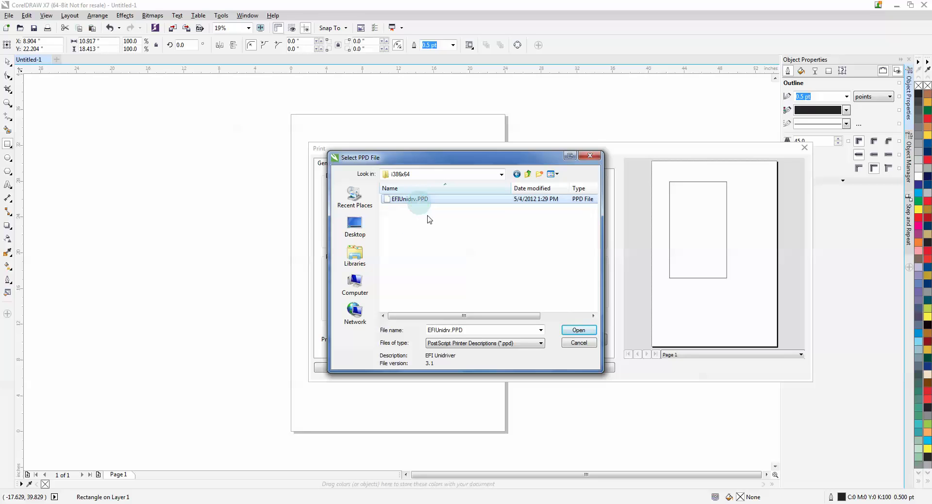
left_click(589, 331)
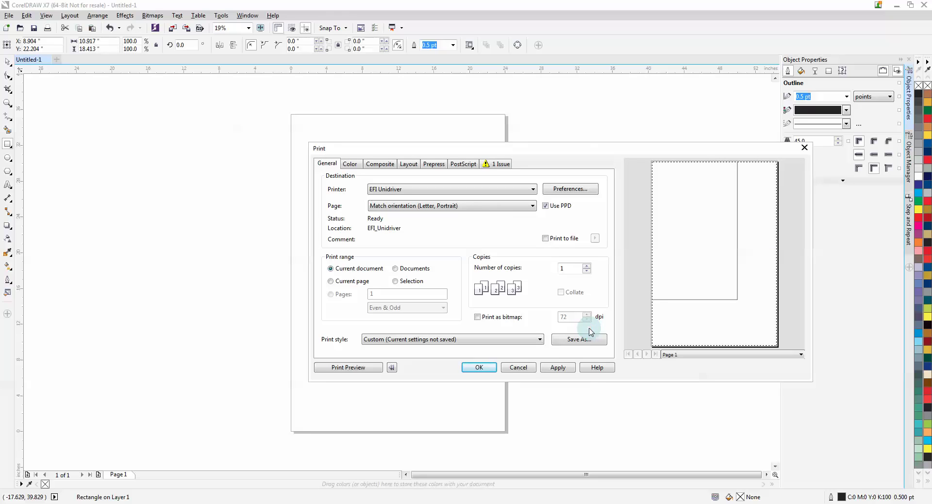
- Turn off Use PPD, set Page to Match orientation and size (Custom, Portrait), and apply
left_click(507, 207)
left_click(504, 223)
left_click(573, 214)
left_click(510, 213)
left_click(486, 225)
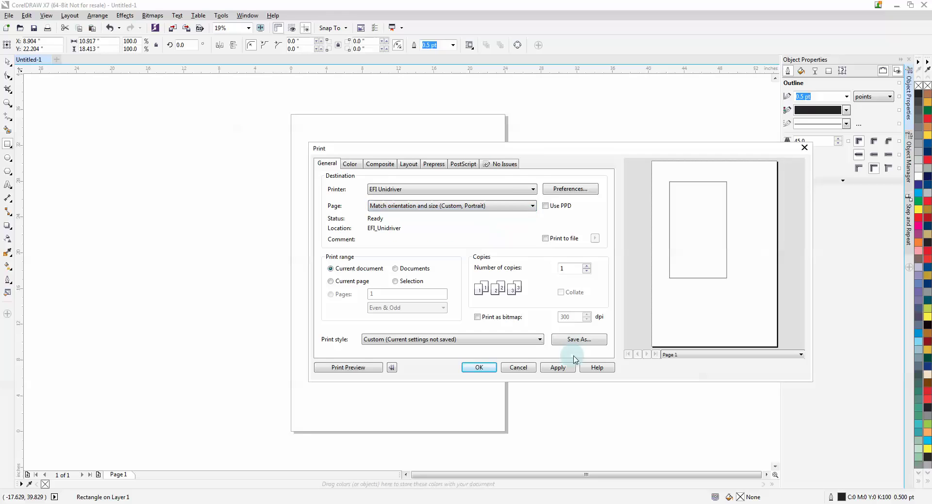
left_click(559, 367)
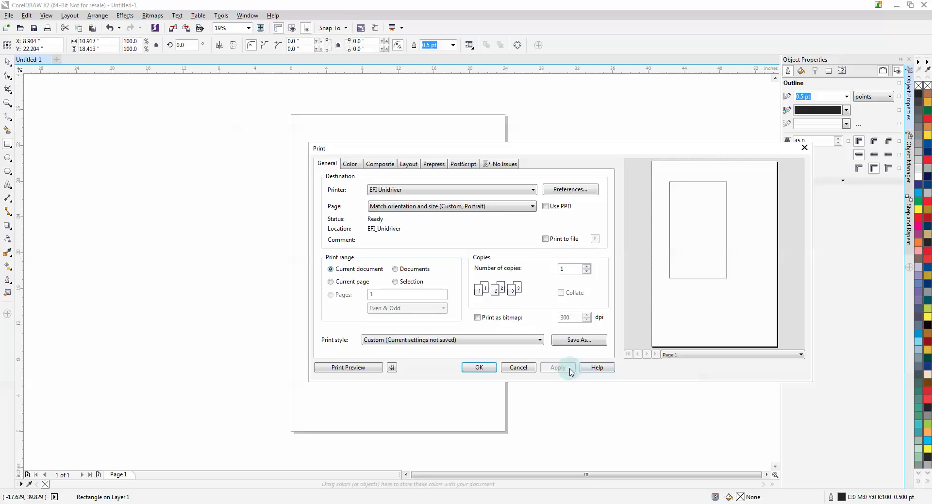
- Open printer Preferences, go to the EFI Unidriver tab, and open its network connection settings
left_click(586, 193)
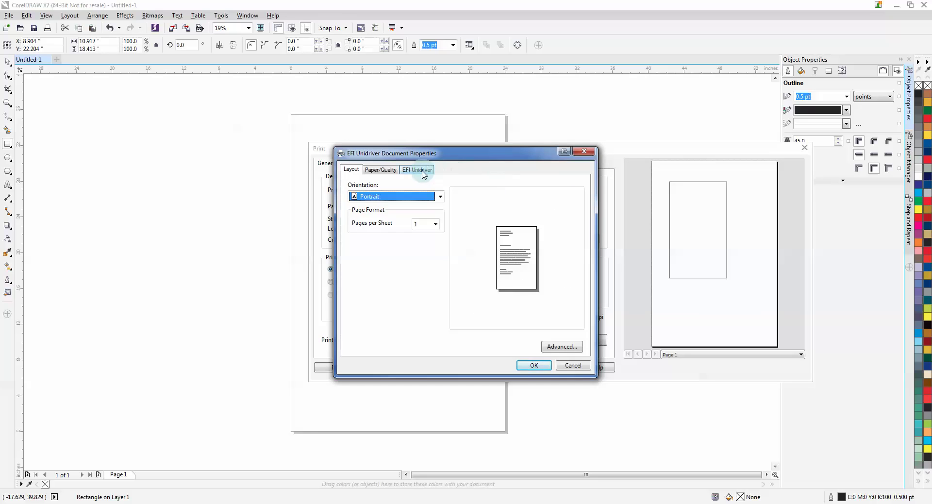
left_click(422, 170)
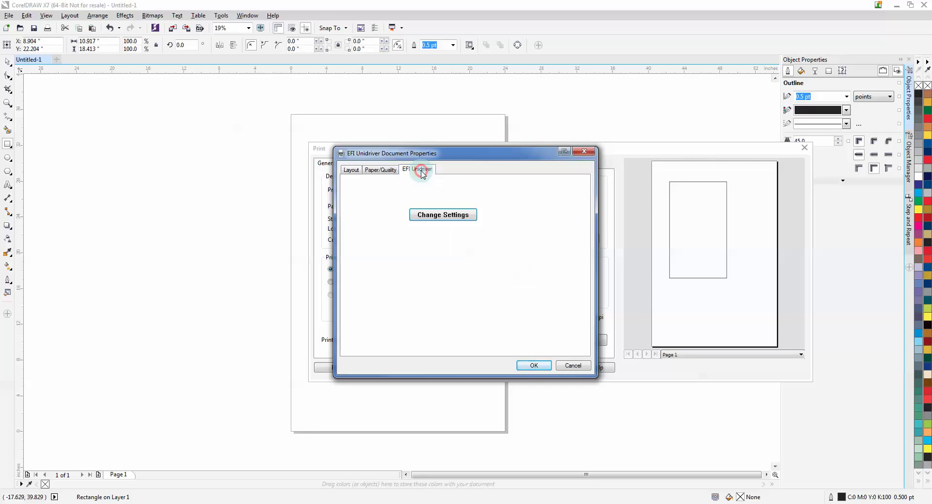
left_click(433, 219)
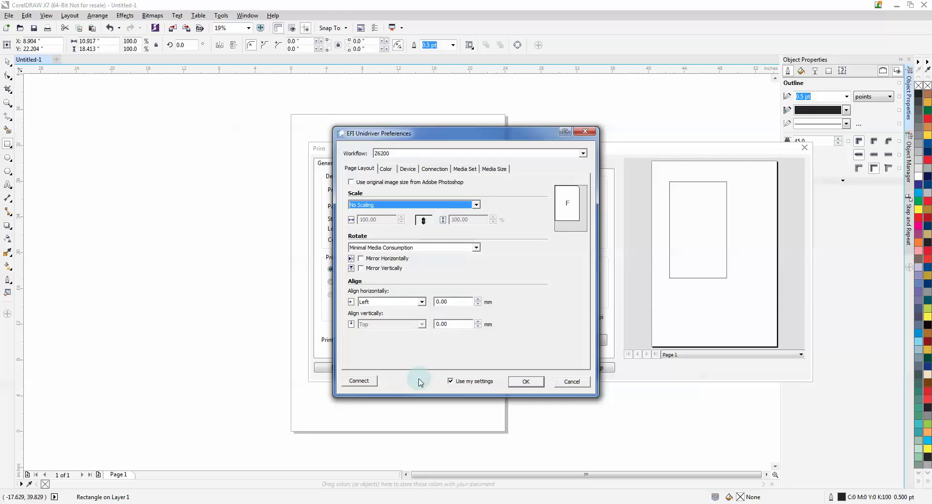
left_click(364, 380)
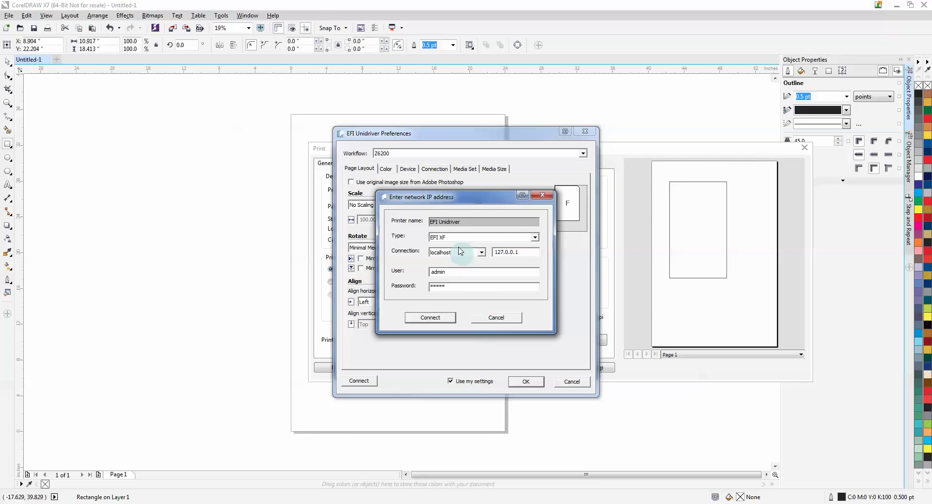
- Set server type to EFI XF and connection to HP-Z210 (192.168.15.110), then begin entering the user name
left_click(526, 237)
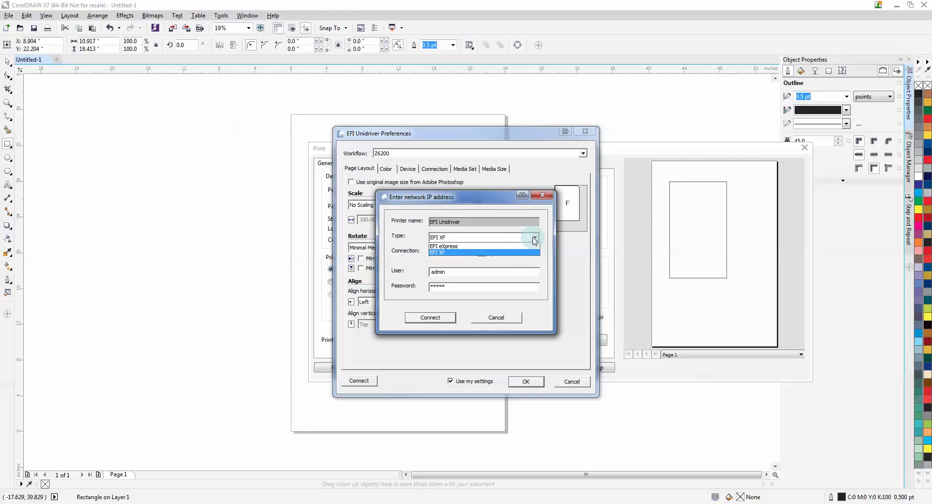
left_click(519, 247)
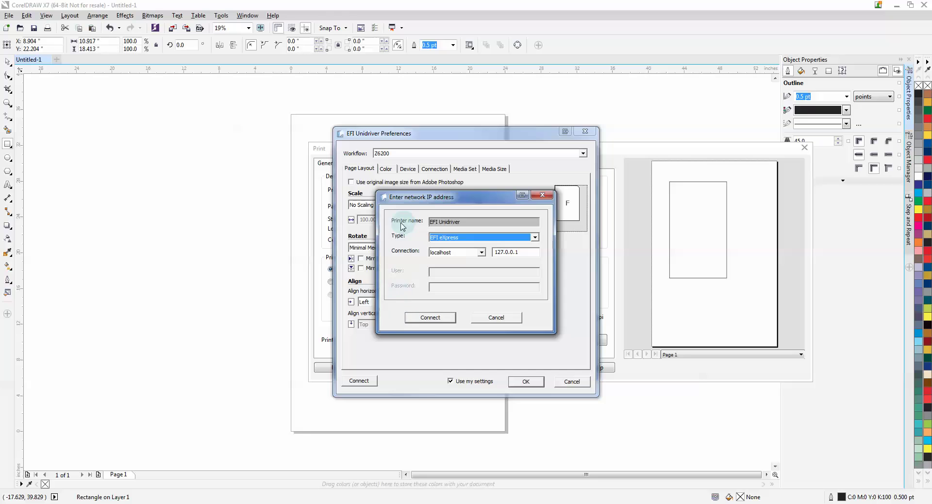
left_click(534, 237)
left_click(534, 236)
left_click(485, 238)
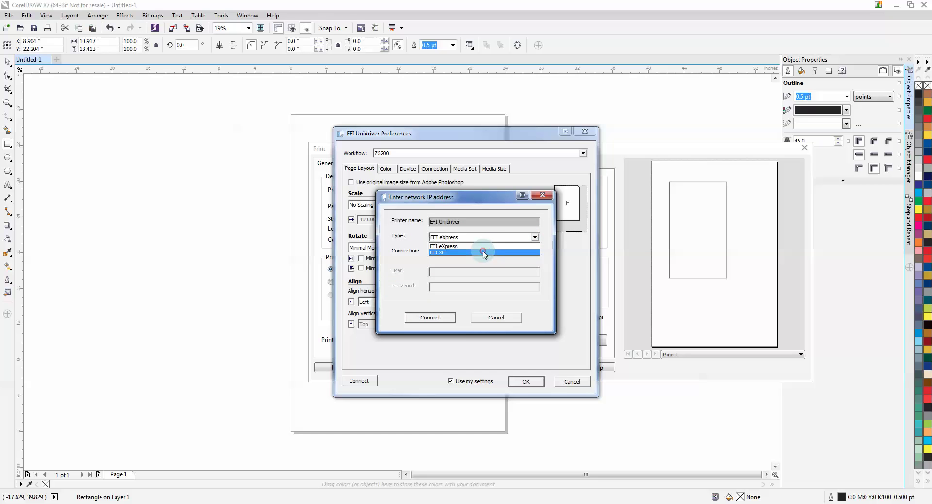
left_click(483, 252)
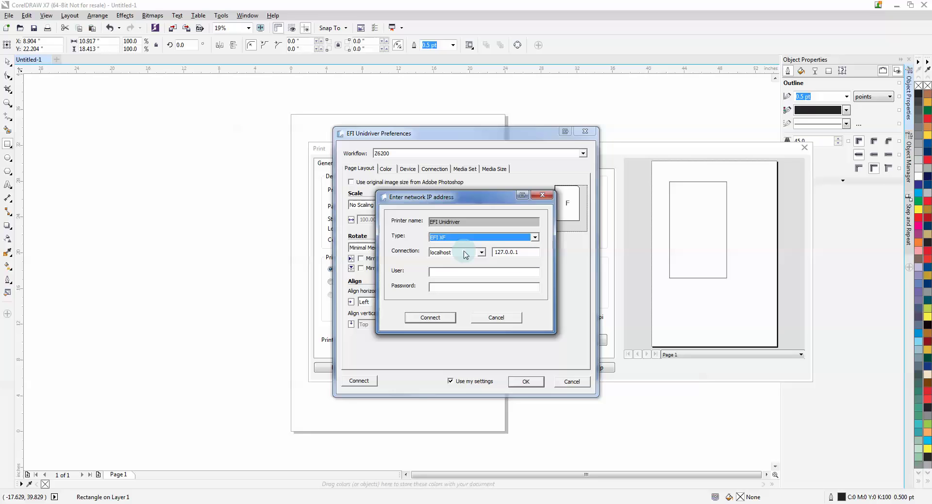
left_click(481, 252)
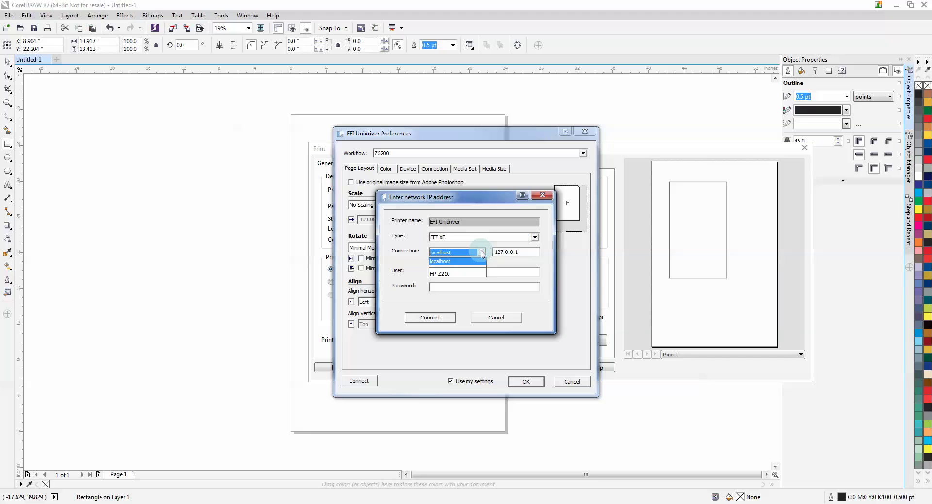
left_click(449, 275)
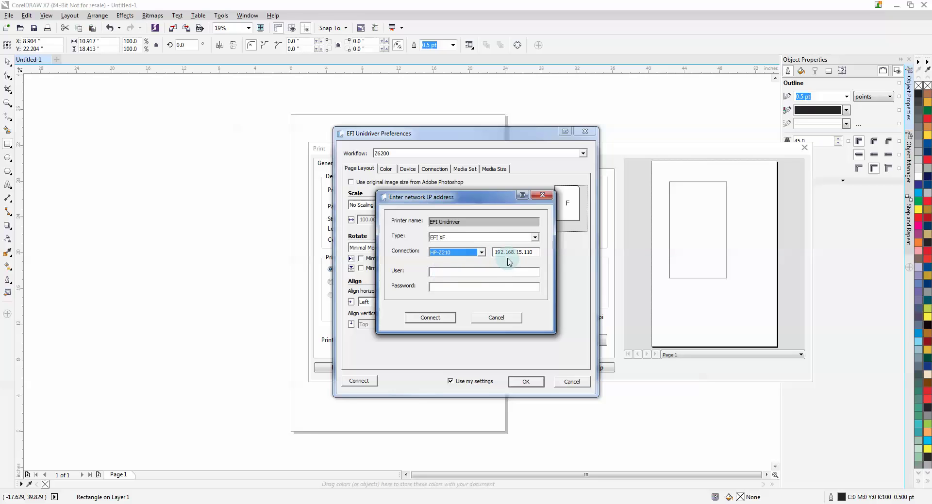
left_click(448, 272)
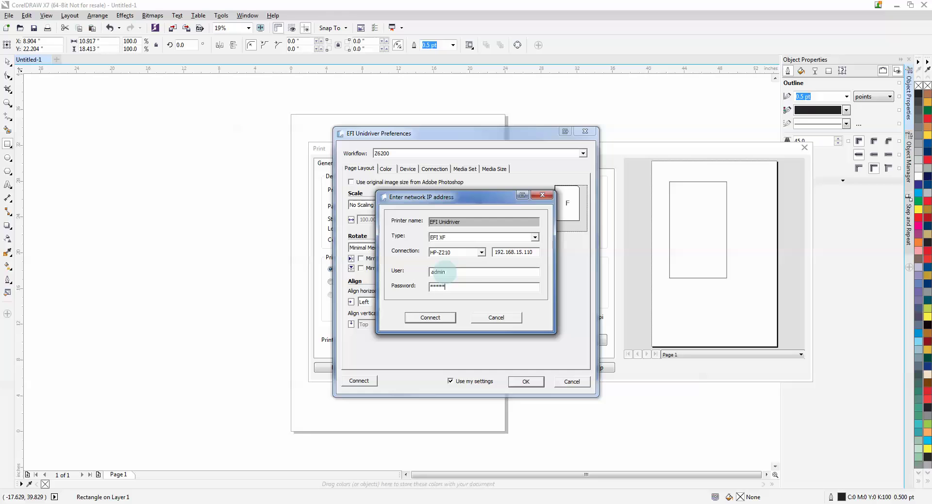
- Connect to the EFI XF server, select the Z6200 workflow, and confirm both driver dialogs
left_click(430, 317)
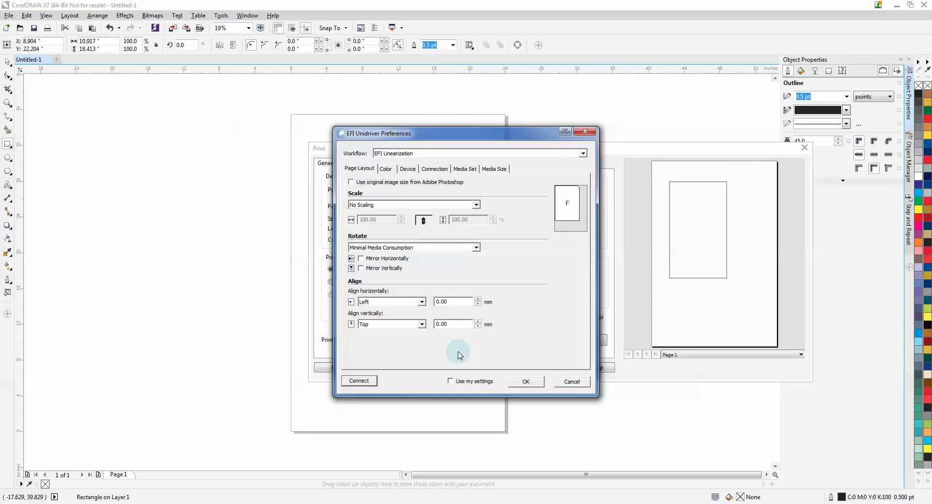
left_click(550, 155)
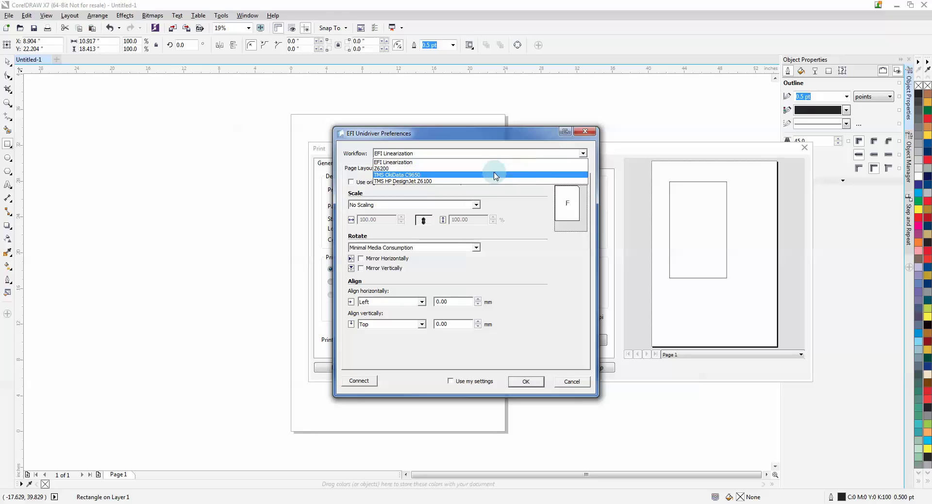
left_click(492, 168)
left_click(529, 381)
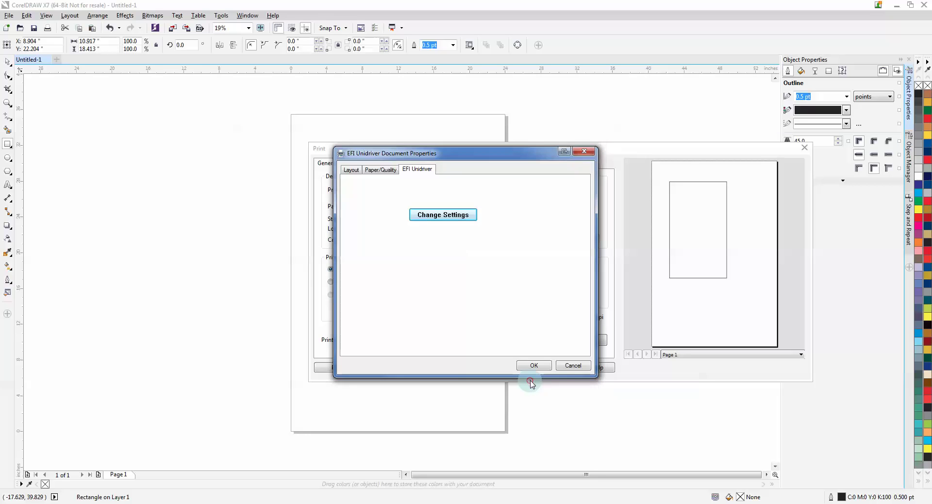
left_click(534, 365)
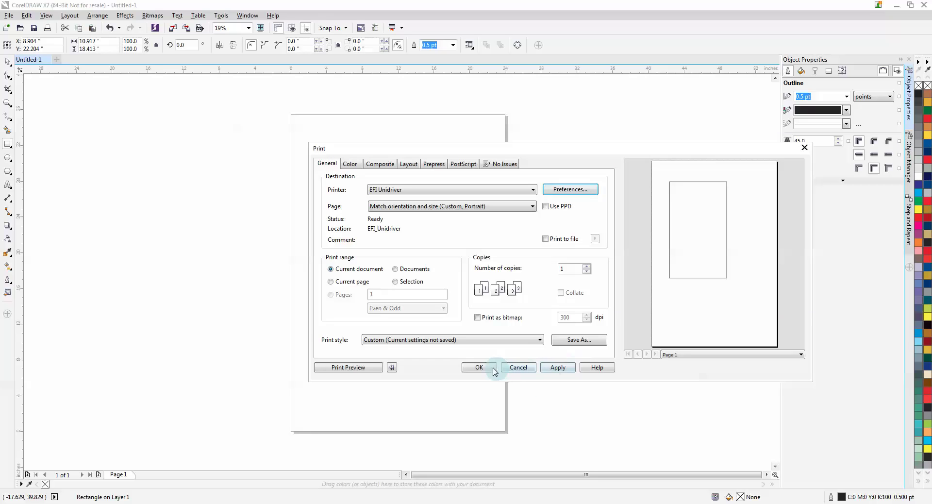